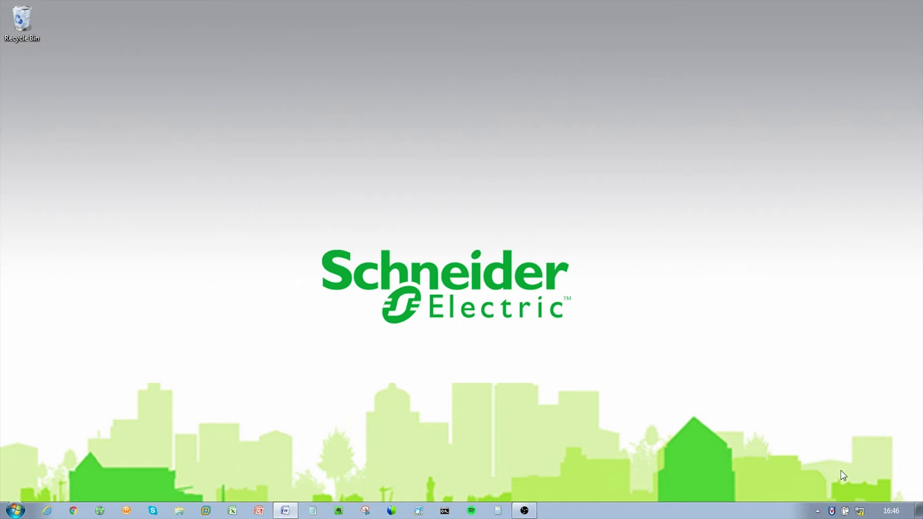
Open the IPv4 properties of the Local Area Connection.
right_click(851, 507)
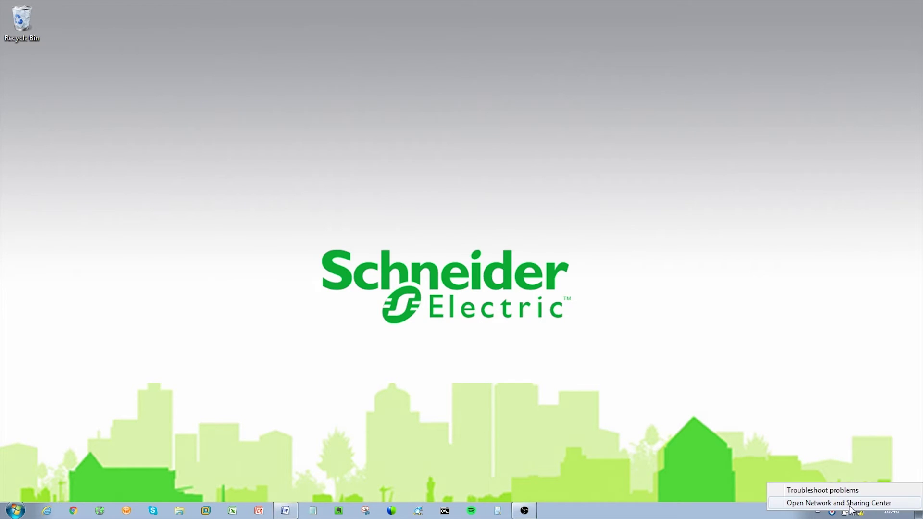
key("Escape")
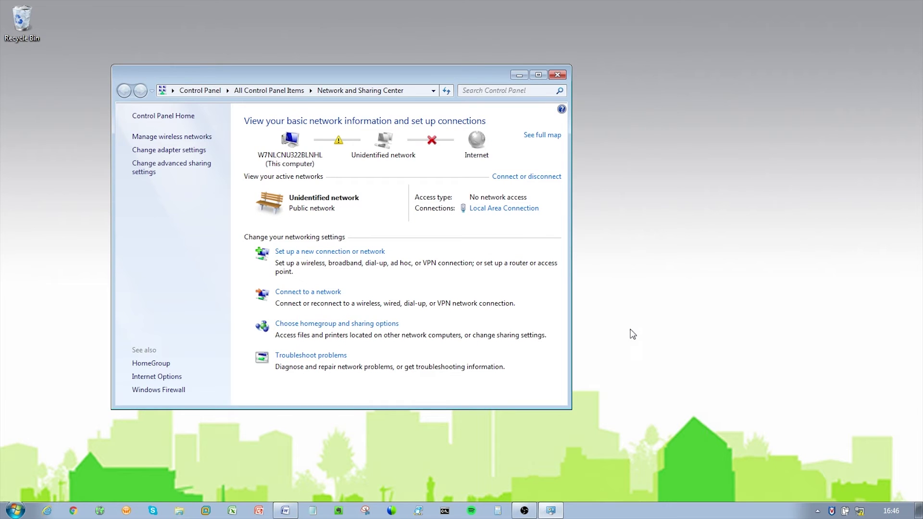
left_click(500, 208)
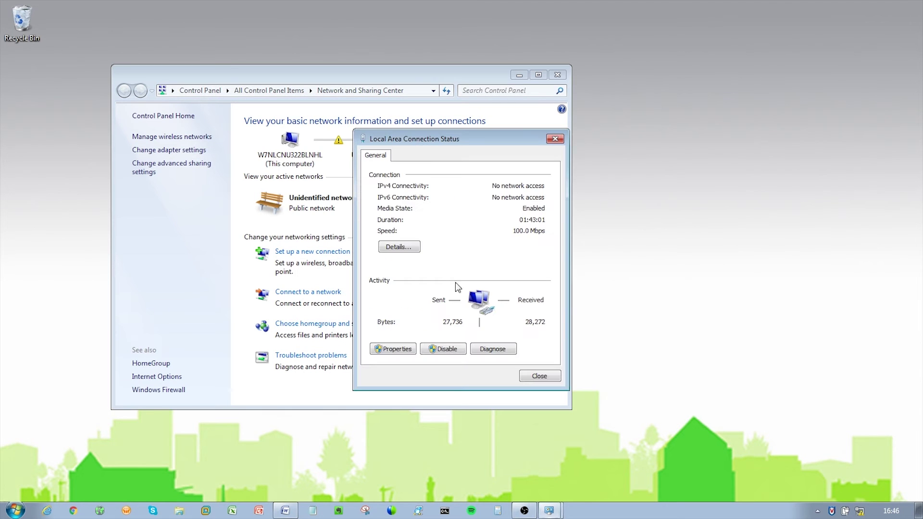
left_click(398, 349)
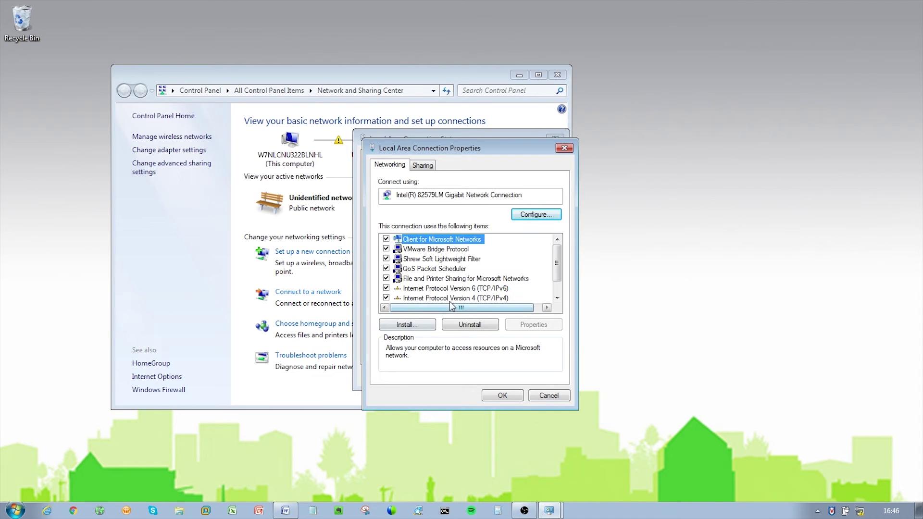
left_click(452, 298)
left_click(512, 325)
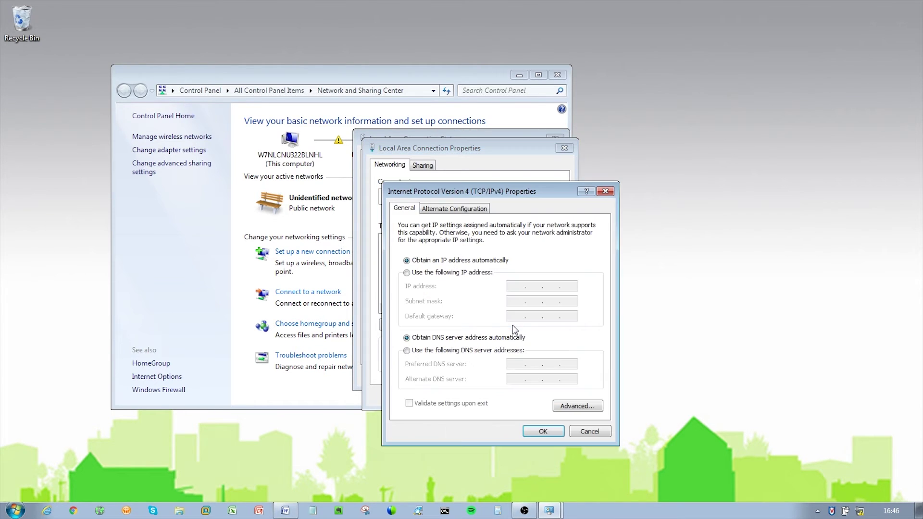
Assign static IP 192.168.2.10 with mask 255.255.255.0 and close the network windows.
left_click(455, 274)
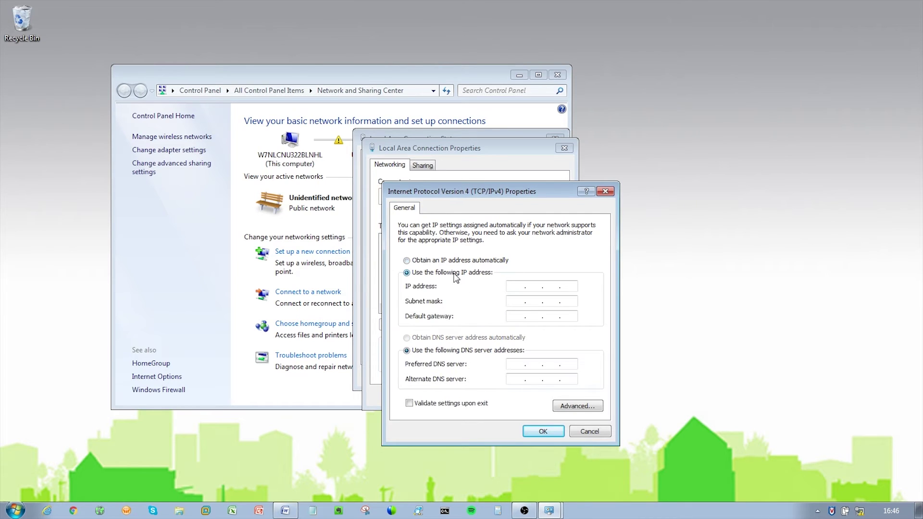
left_click(519, 287)
type("192 . 168 . 2 . 10")
left_click(515, 302)
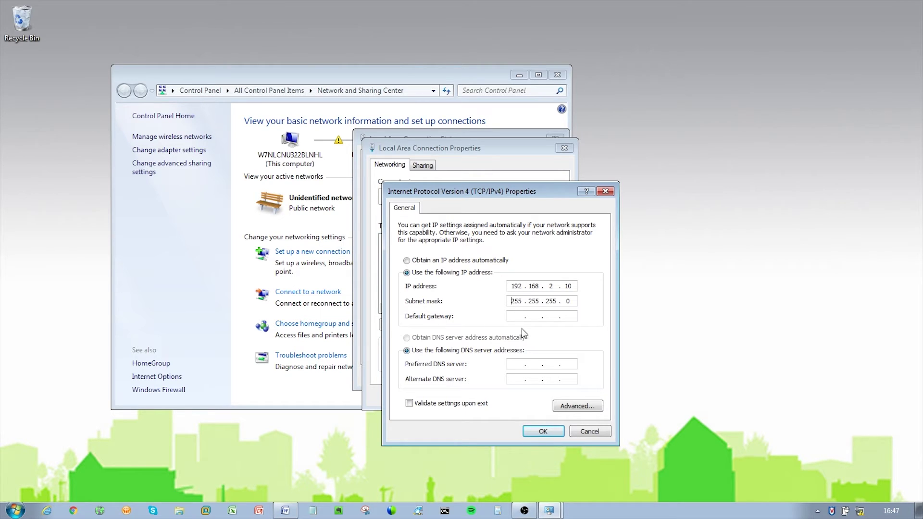
left_click(533, 431)
left_click(509, 399)
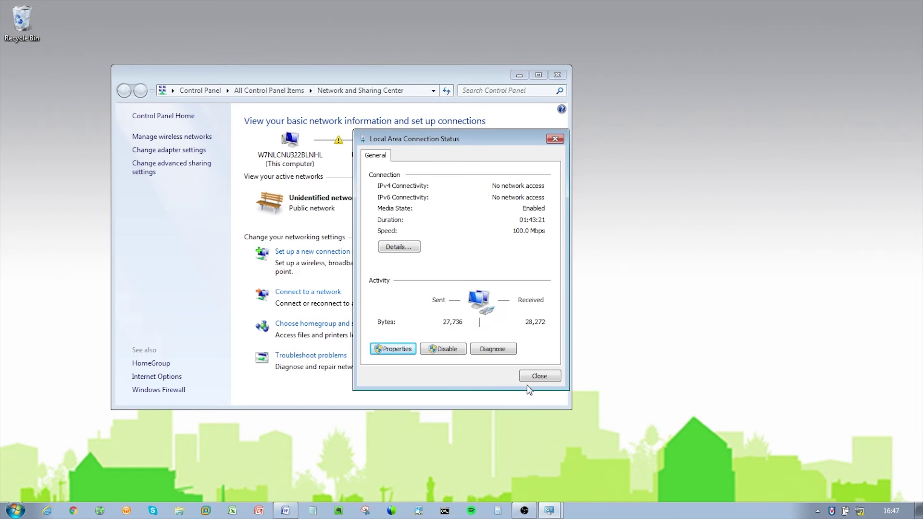
left_click(539, 376)
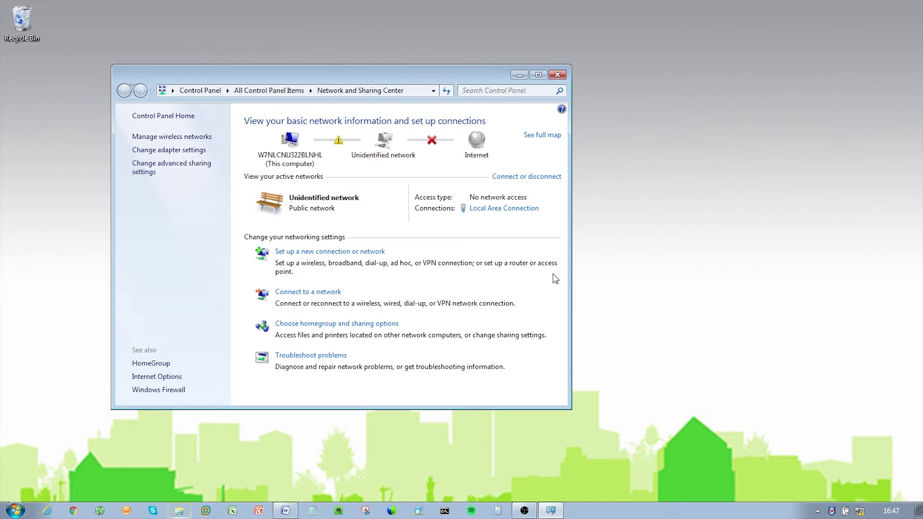
left_click(557, 76)
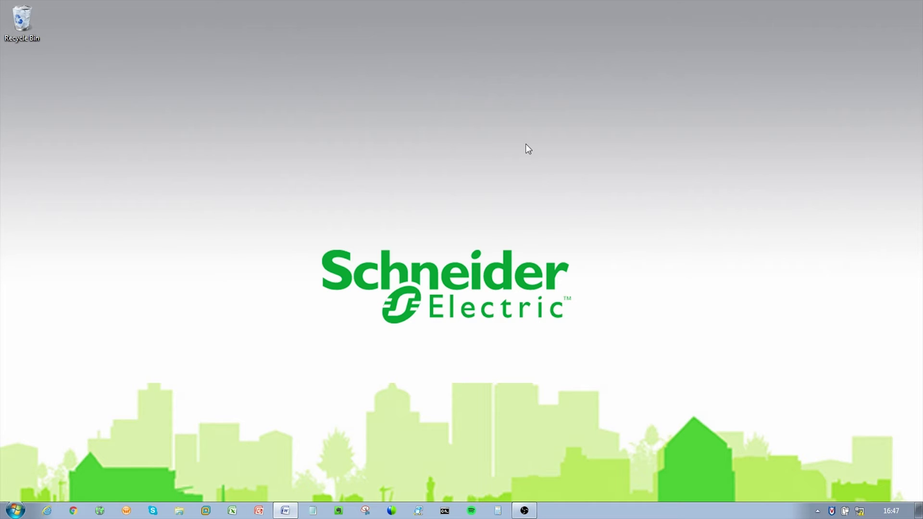
Open Command Prompt and run 'ping 192.168.2.15' to check the radio replies.
left_click(14, 508)
type("cmd")
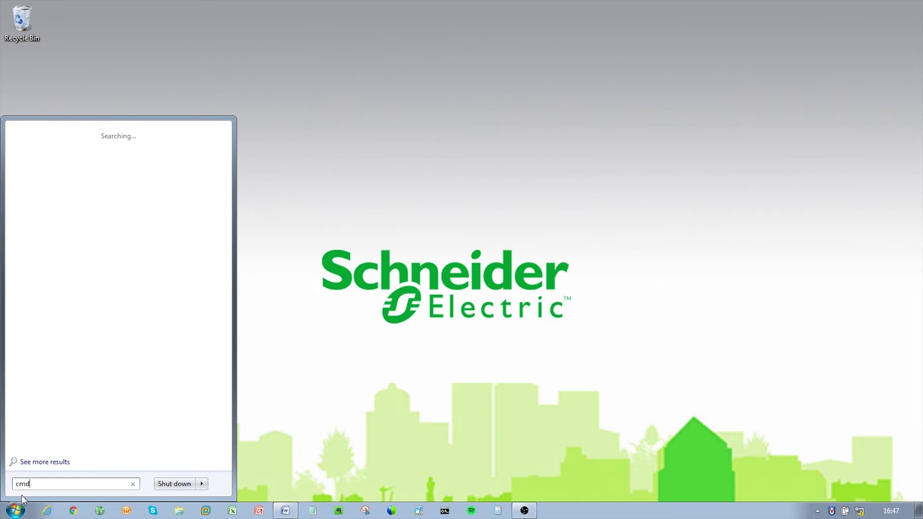
key("Return")
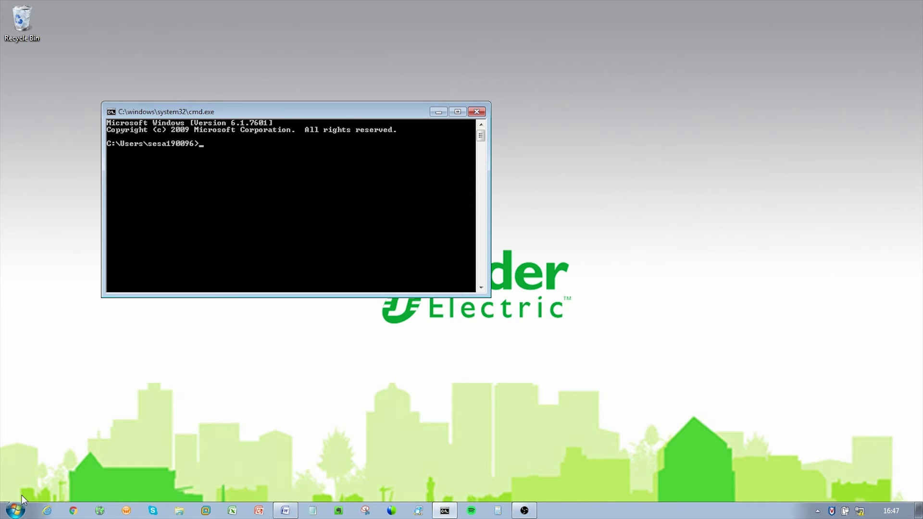
type("ping 192.168.2.15")
key("Return")
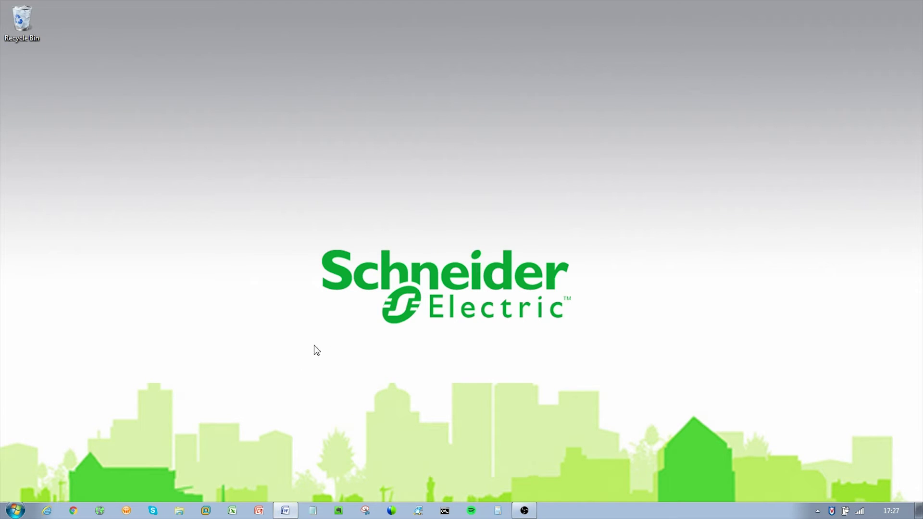
Load 192.168.2.15 in Internet Explorer and go to the radio's Setup > Wizards page.
left_click(55, 502)
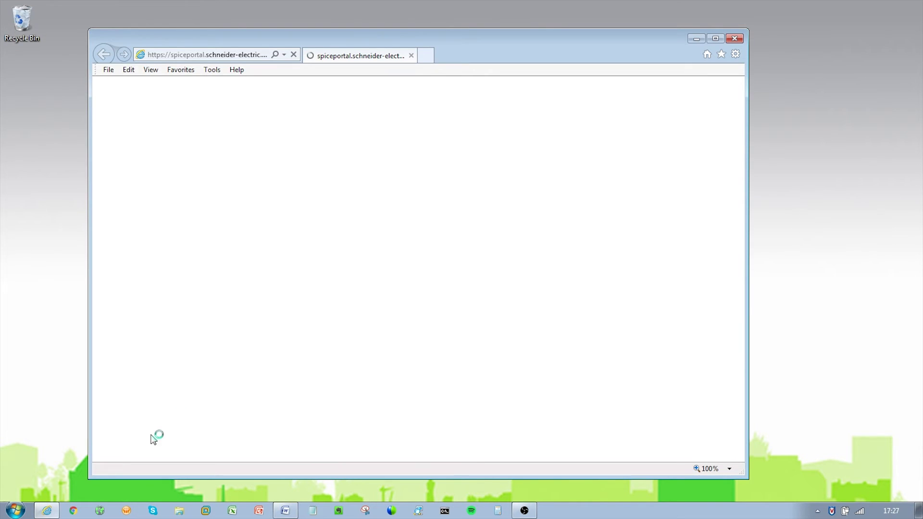
left_click(227, 54)
type("192.16")
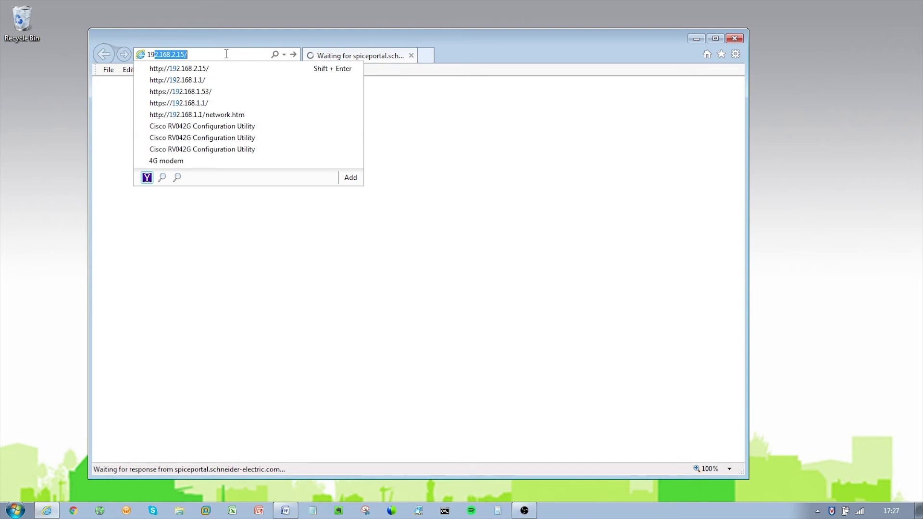
type("8.2.15")
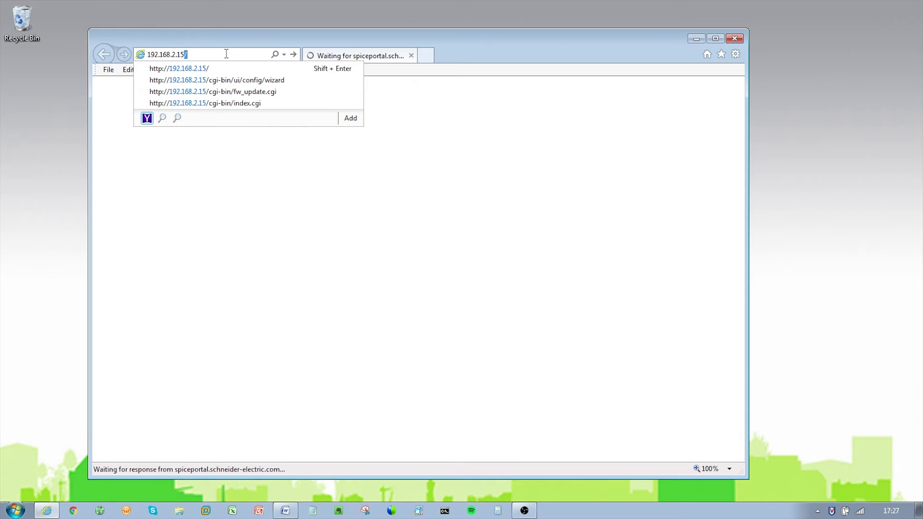
key("Return")
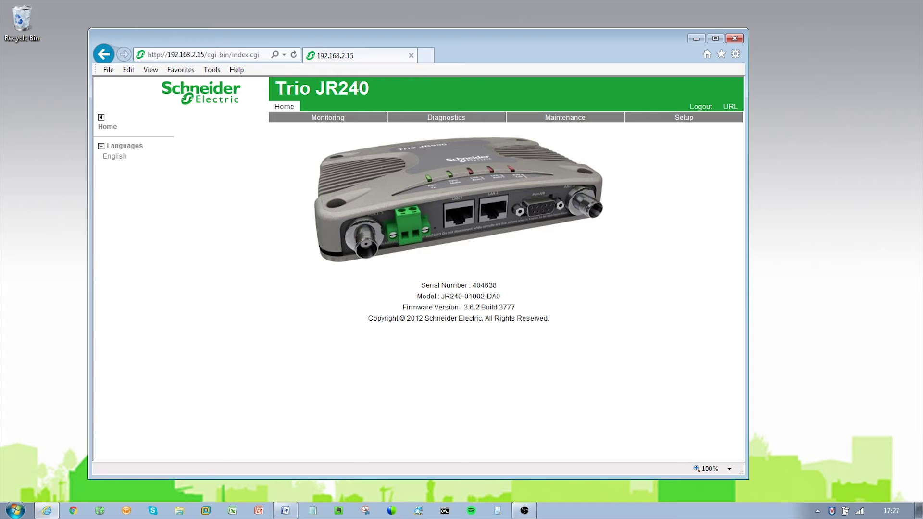
left_click(682, 121)
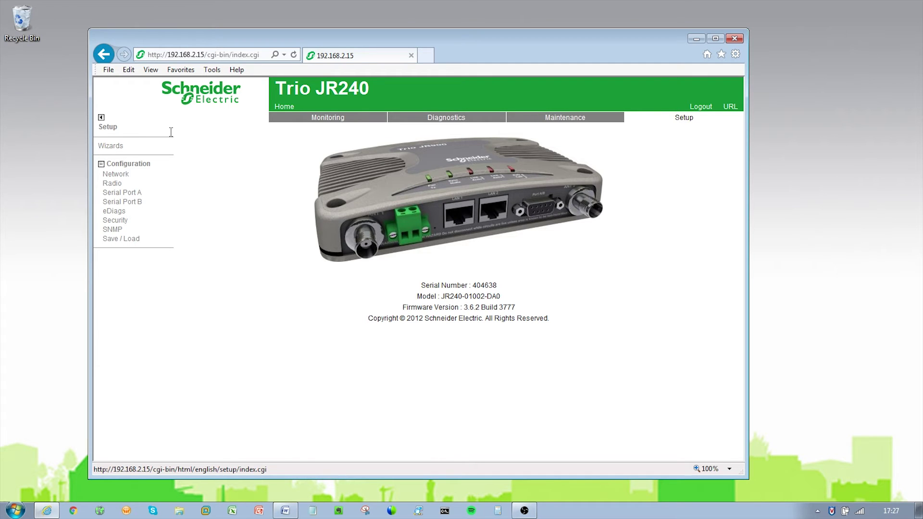
left_click(111, 145)
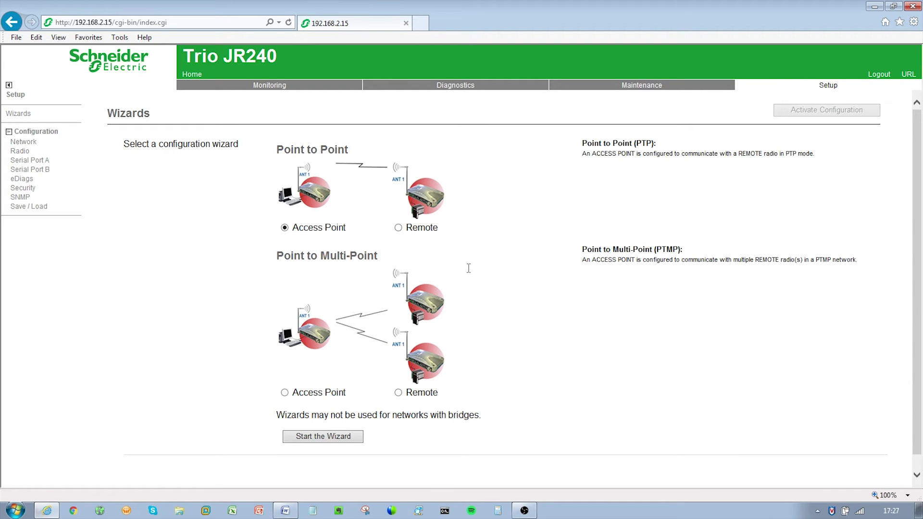
Start the Point to Point Access Point wizard with IP 192.168.2.1 and Subnet ID trio.
left_click(301, 438)
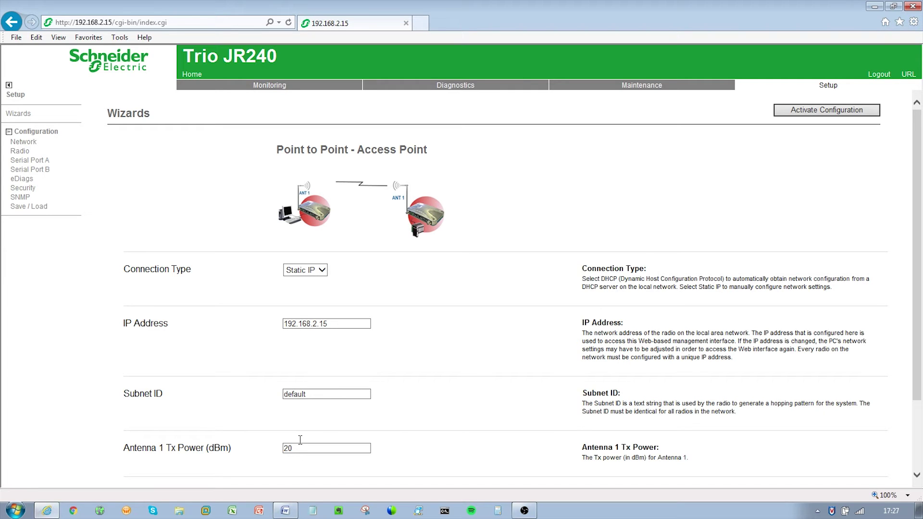
left_click(334, 324)
key("BackSpace")
left_click(312, 394)
left_click_drag(312, 394, 275, 394)
type("trio")
left_click(332, 369)
Enter remote serial number 404502, keep 20 dBm Tx power, and activate the configuration.
scroll(336, 364, "down", 2)
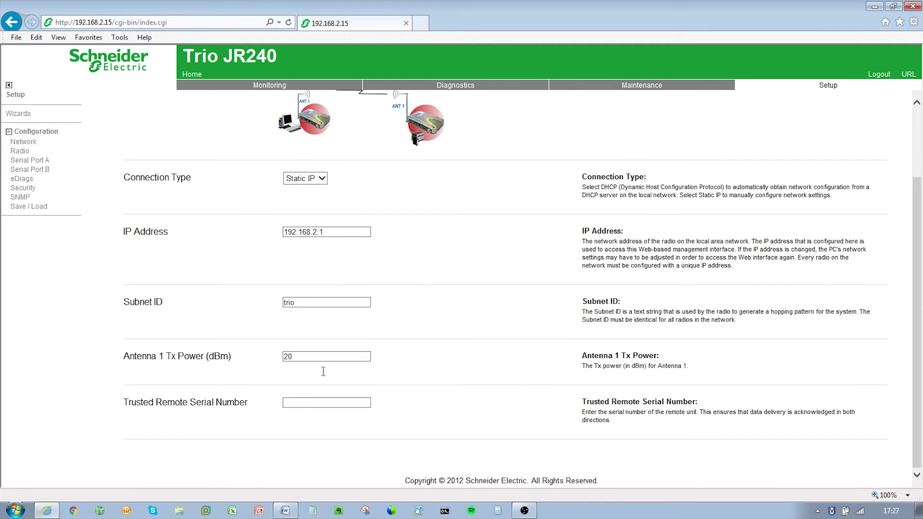
left_click(318, 355)
left_click(295, 403)
type("404502")
scroll(582, 280, "up", 3)
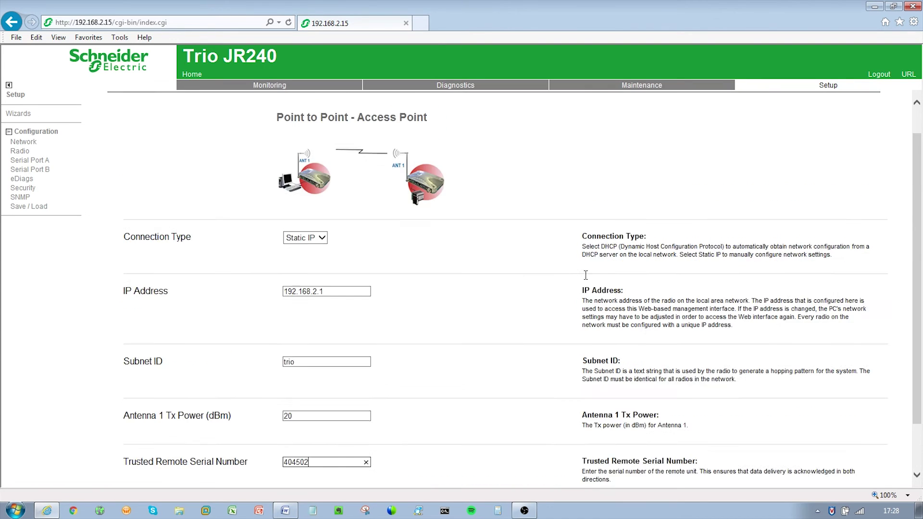
left_click(834, 112)
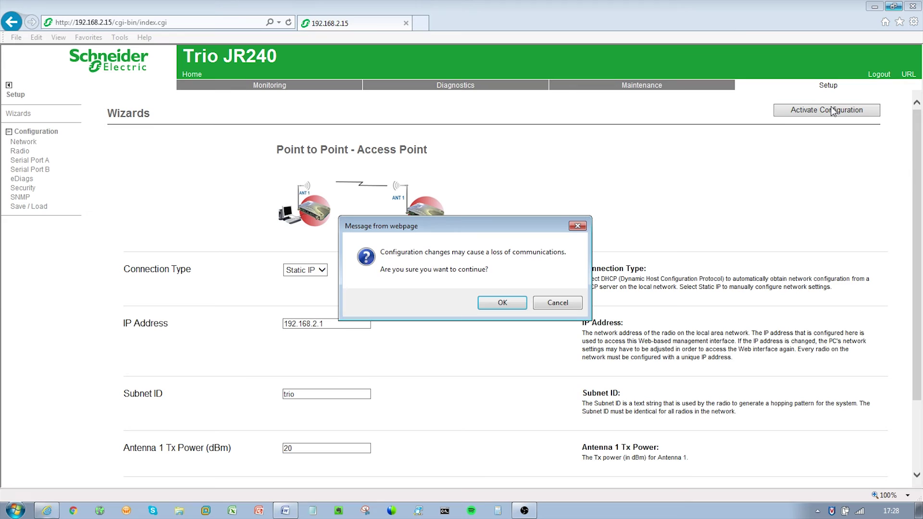
Confirm the access point activation, then reload the radio at 192.168.2.15 and open Setup.
left_click(502, 303)
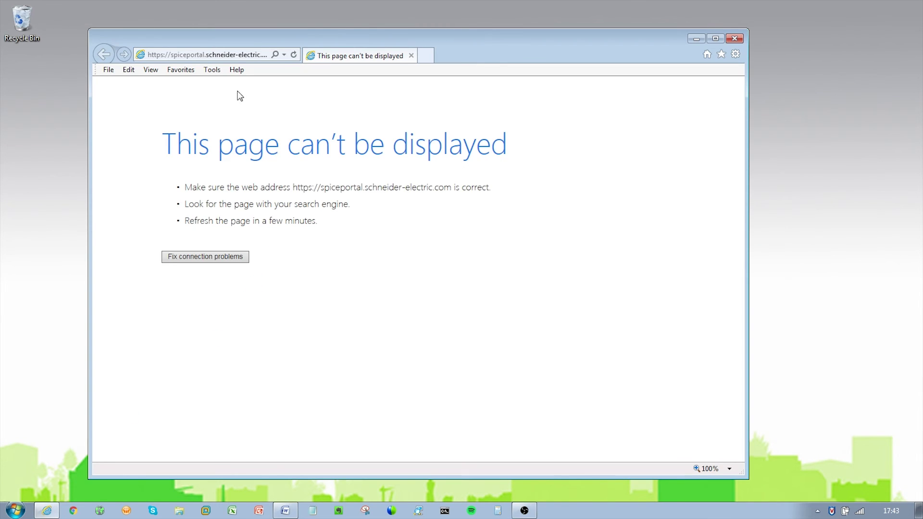
left_click(227, 54)
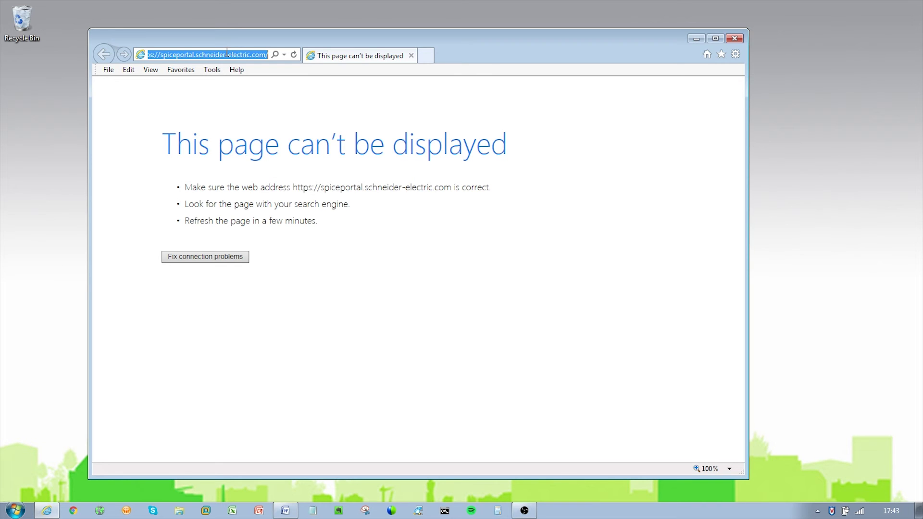
type("192.168")
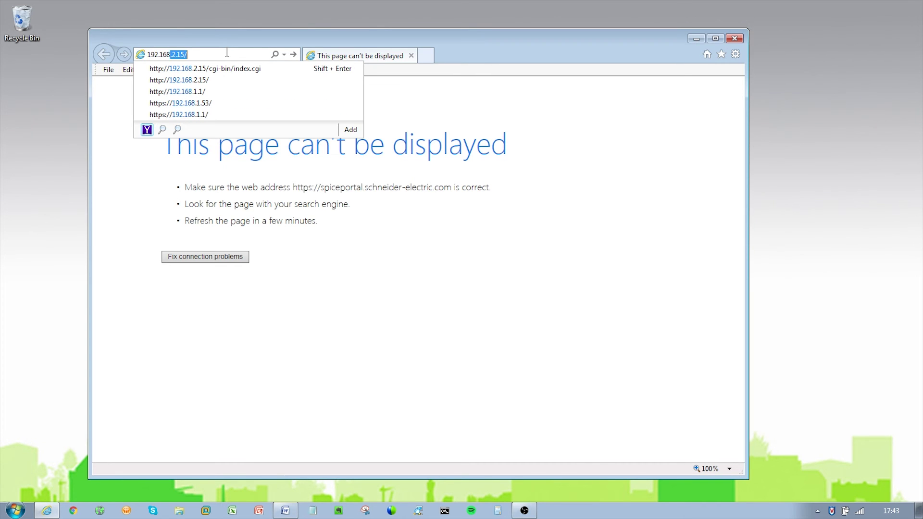
type(".2.15")
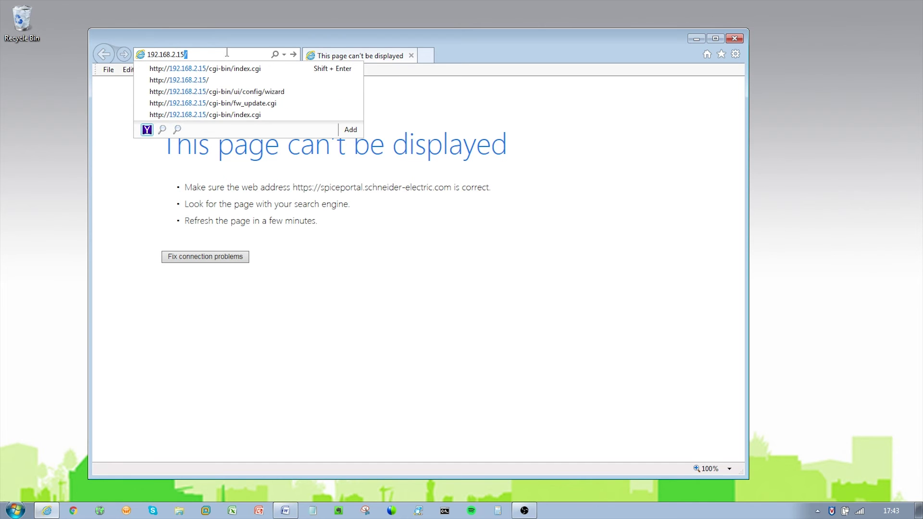
key("Return")
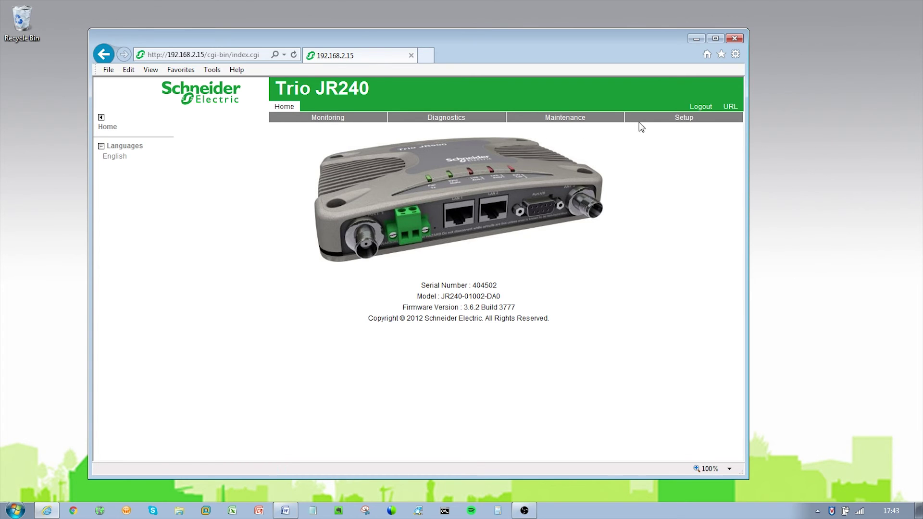
left_click(680, 123)
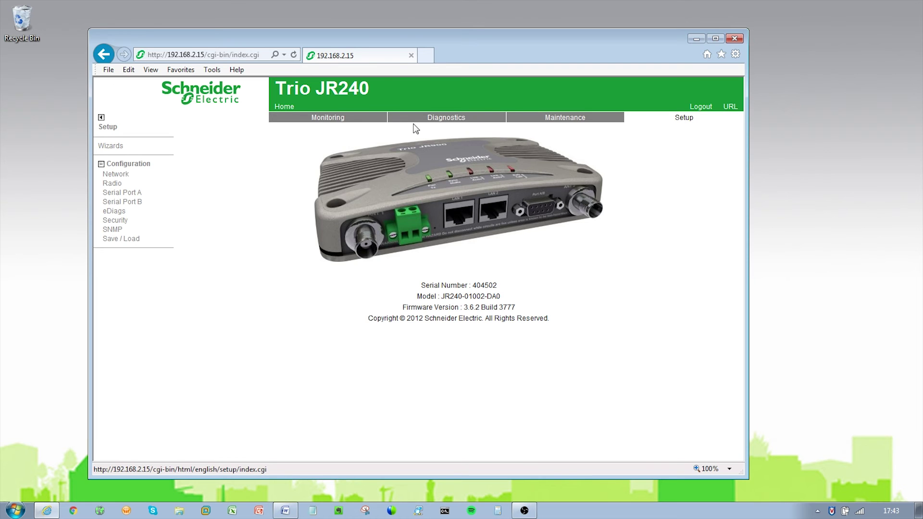
Start the Point to Point Remote wizard and change the IP address to 192.168.2.2.
left_click(120, 149)
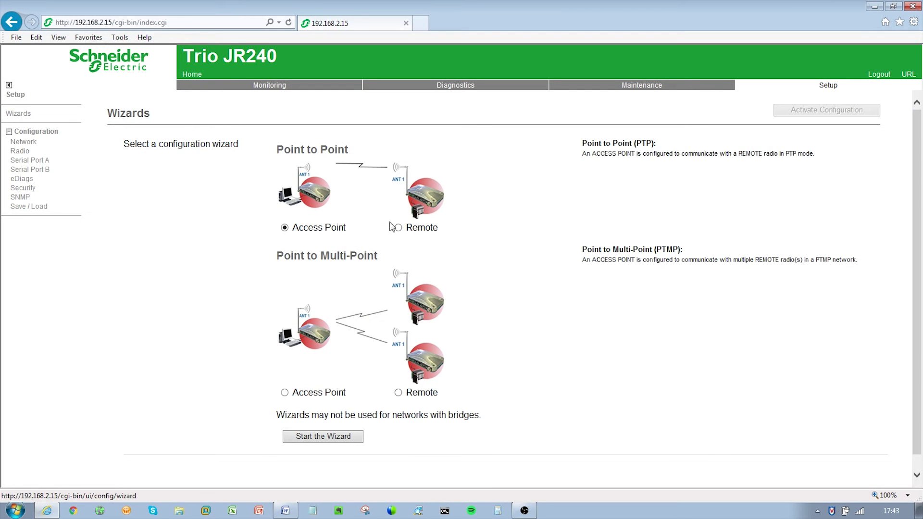
left_click(398, 228)
left_click(305, 437)
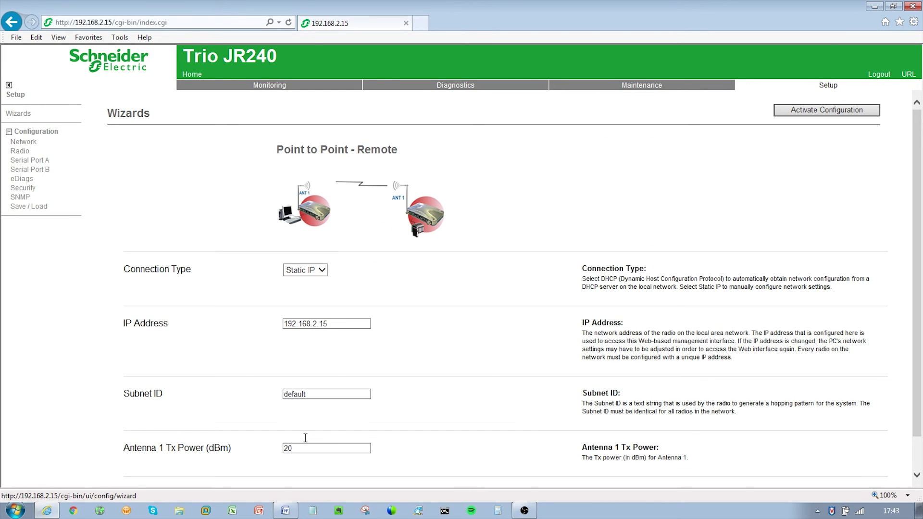
left_click(335, 326)
left_click(337, 324)
key("BackSpace")
key("BackSpace")
type("2")
Set the Subnet ID to trio and activate the remote configuration.
left_click_drag(318, 395, 247, 389)
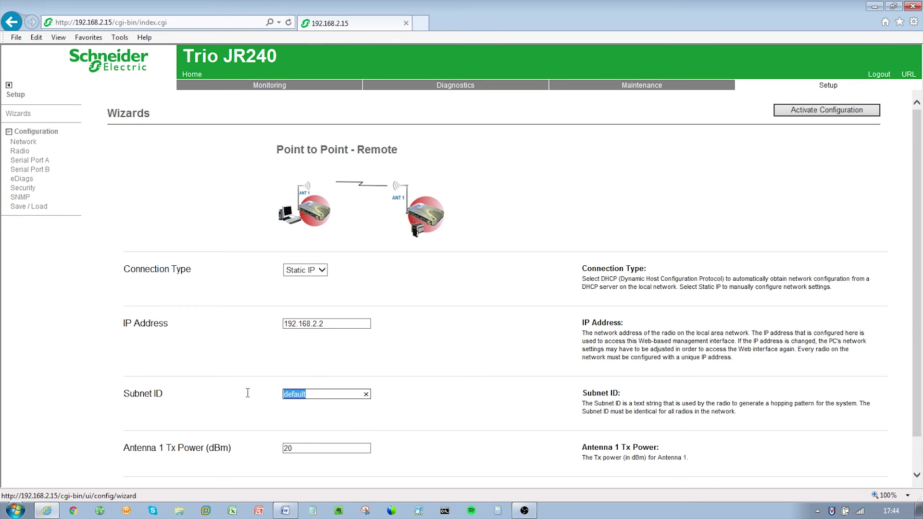
type("trio")
left_click(244, 390)
scroll(244, 390, "down", 2)
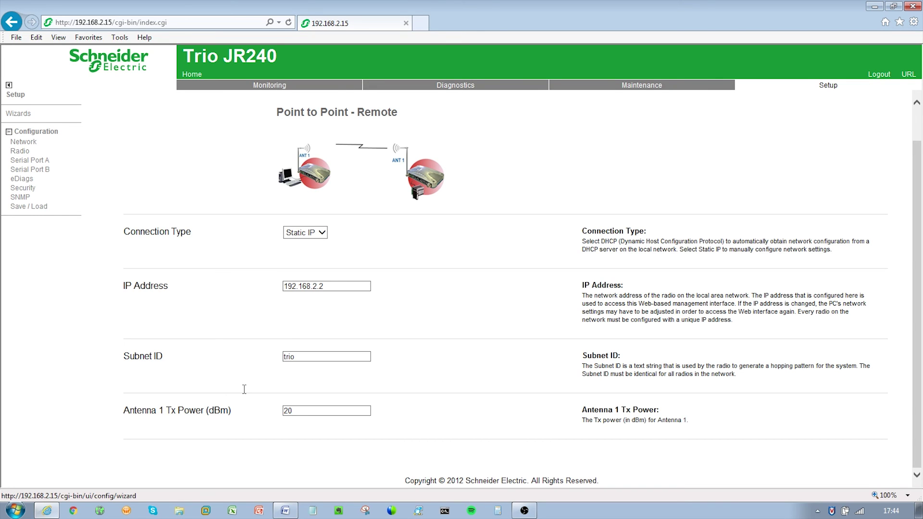
scroll(726, 287, "up", 2)
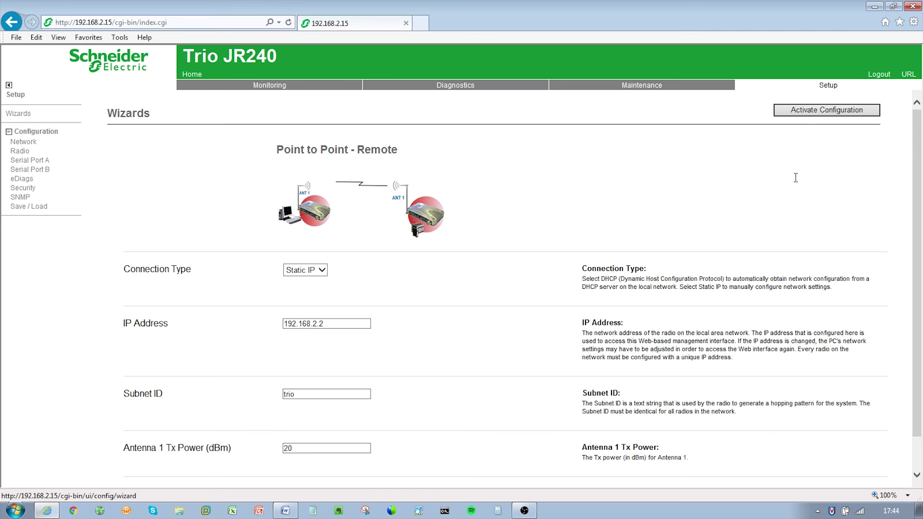
left_click(805, 111)
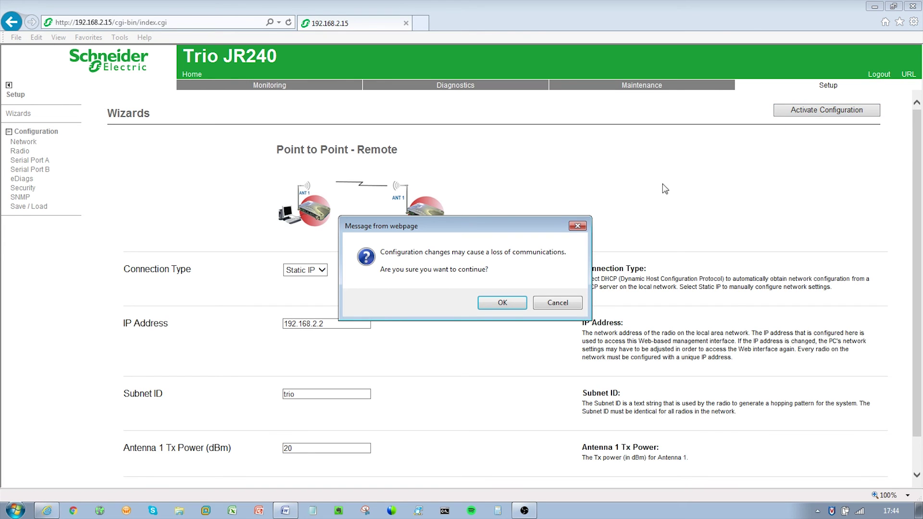
Confirm the remote activation and reopen the radio's web interface at 192.168.2.2.
left_click(500, 302)
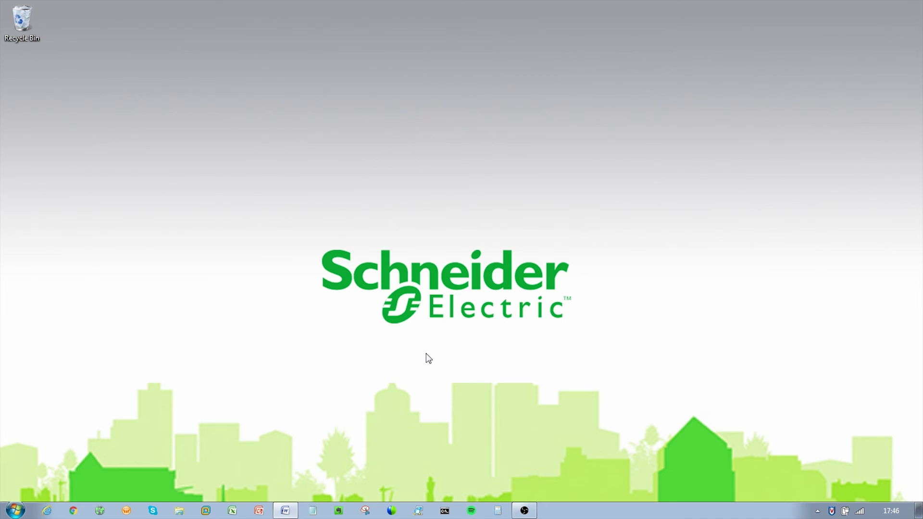
left_click(46, 510)
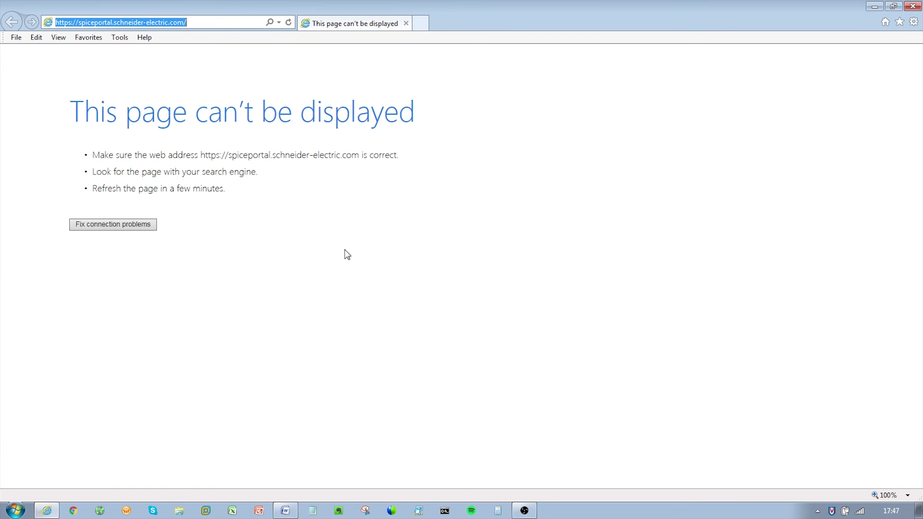
type("192.168.2.2")
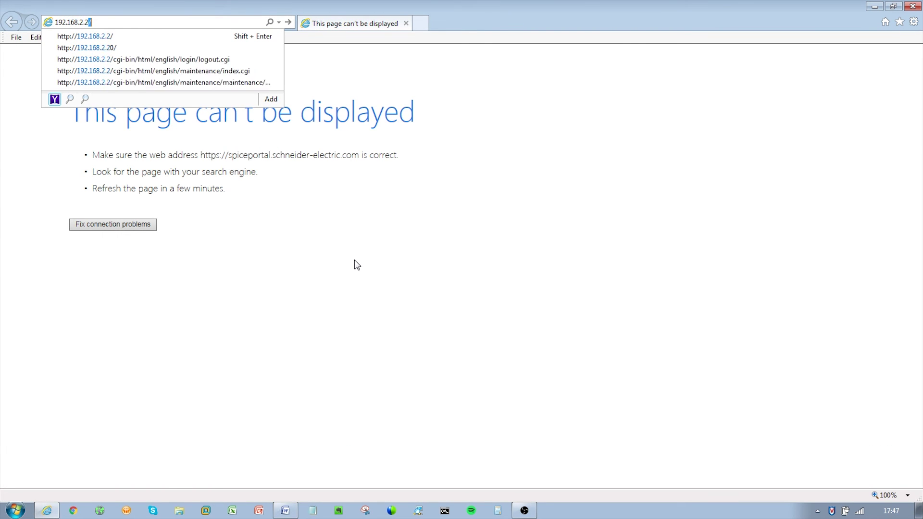
key("Return")
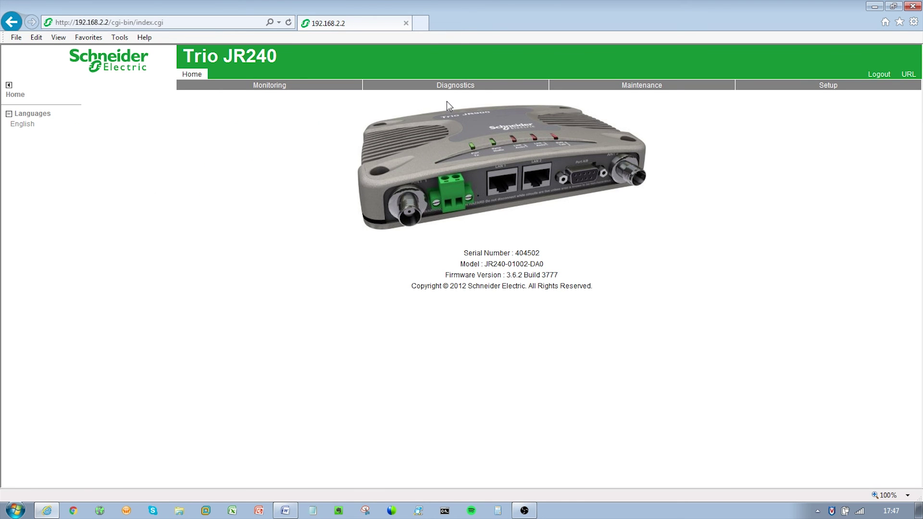
Run a Diagnostics packet transmission test to destination serial number 404638.
left_click(454, 87)
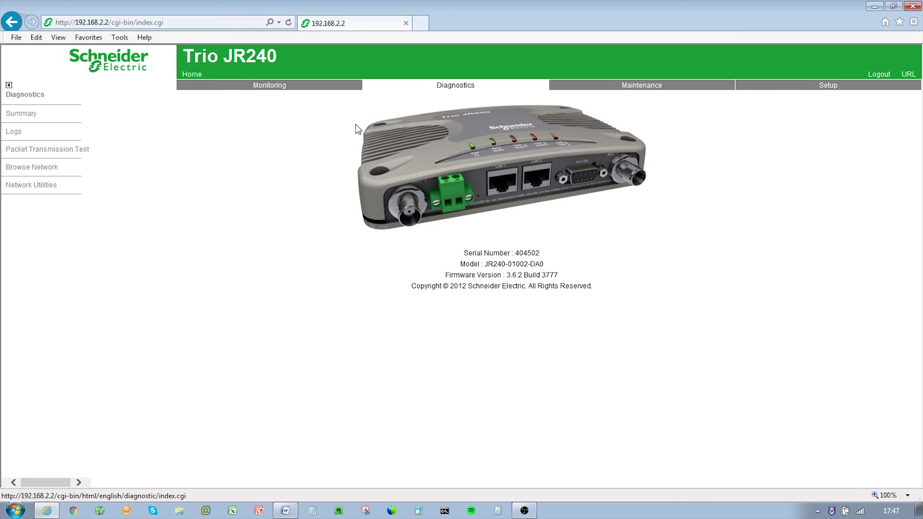
left_click(71, 150)
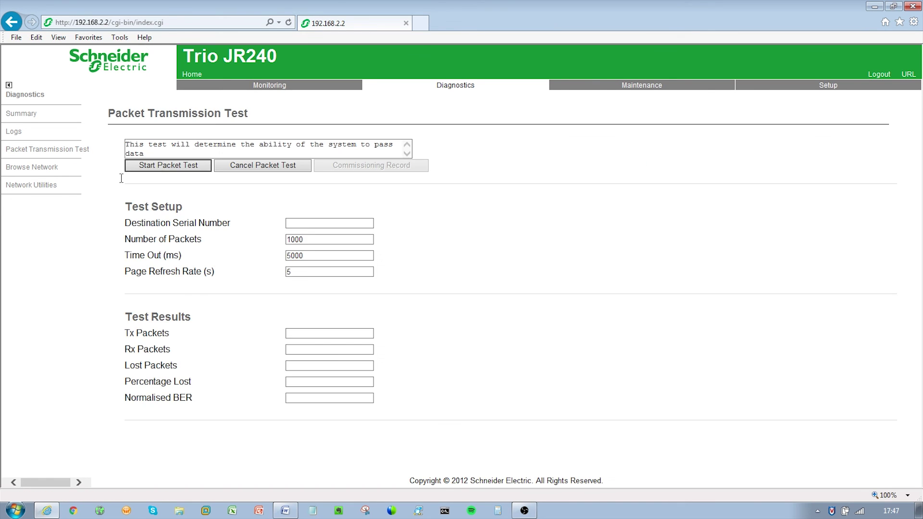
left_click(305, 240)
key("shift+Tab")
type("404638")
left_click(173, 160)
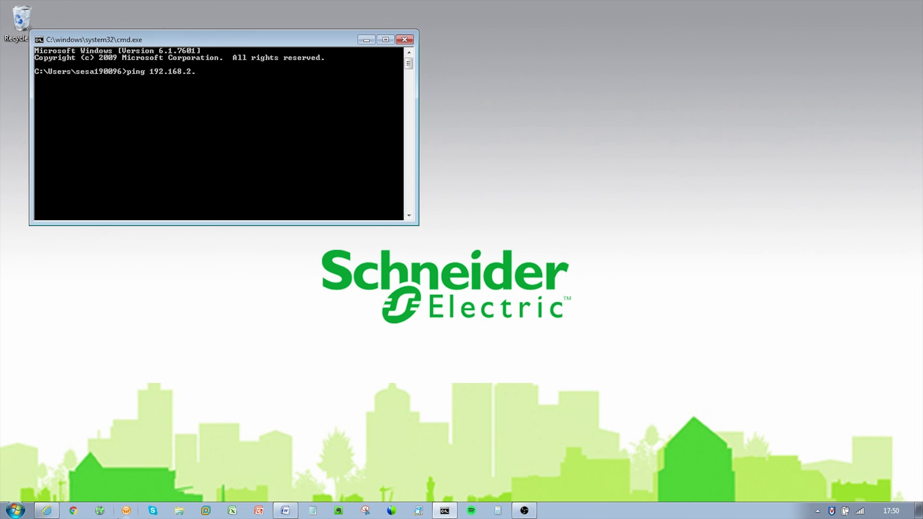
Complete the command as 'ping 192.168.2.1' and run it.
type("1")
key("Return")
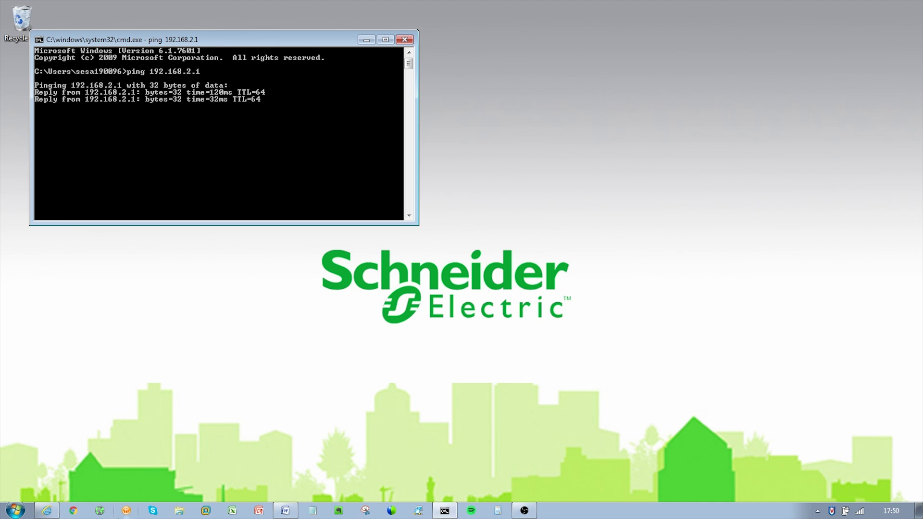